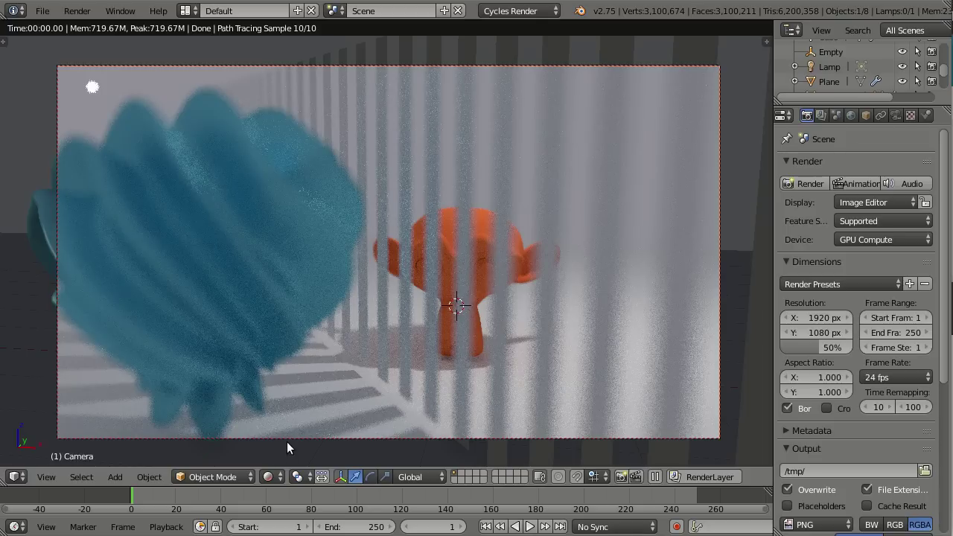
# Set the viewport shading to Material and enable depth of field in the viewport's shading options.
pyautogui.click(273, 475)
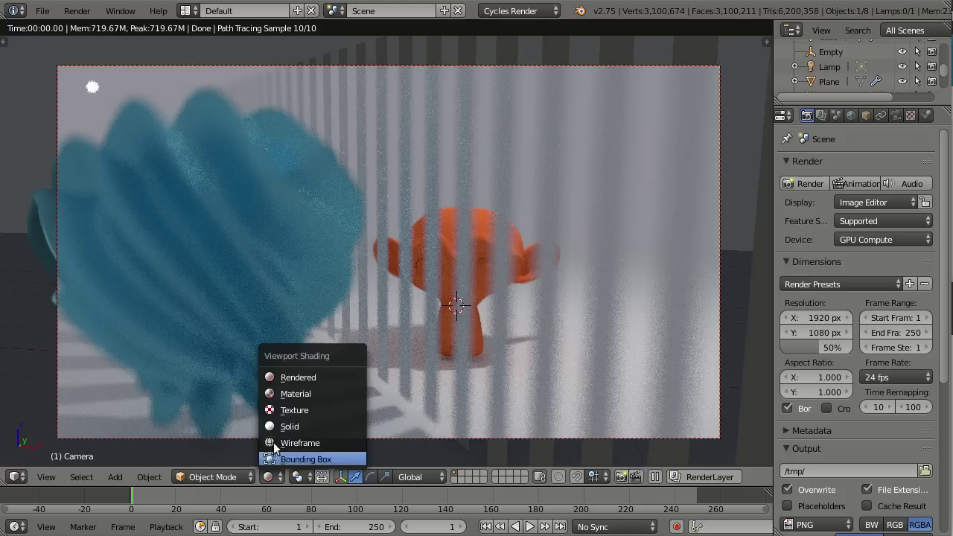
pyautogui.click(281, 396)
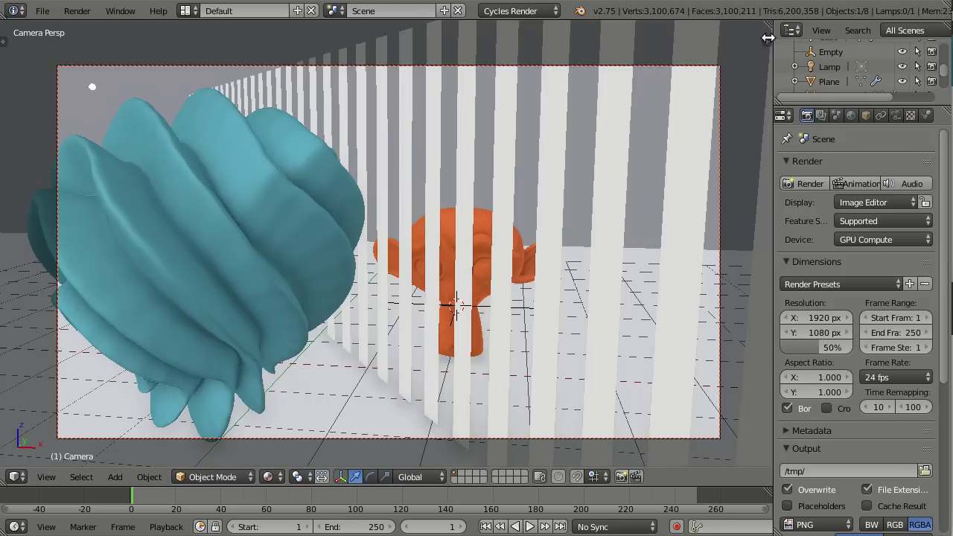
pyautogui.press('n')
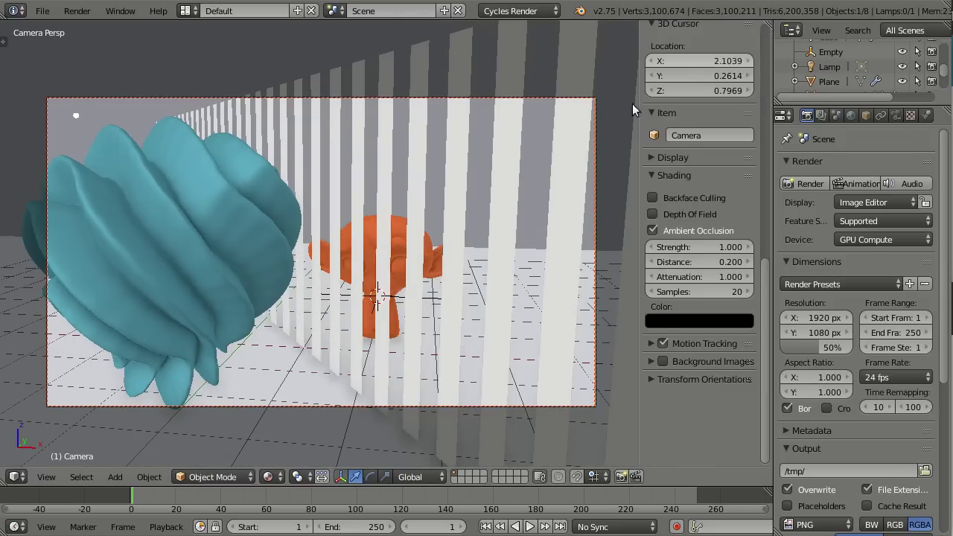
pyautogui.click(654, 214)
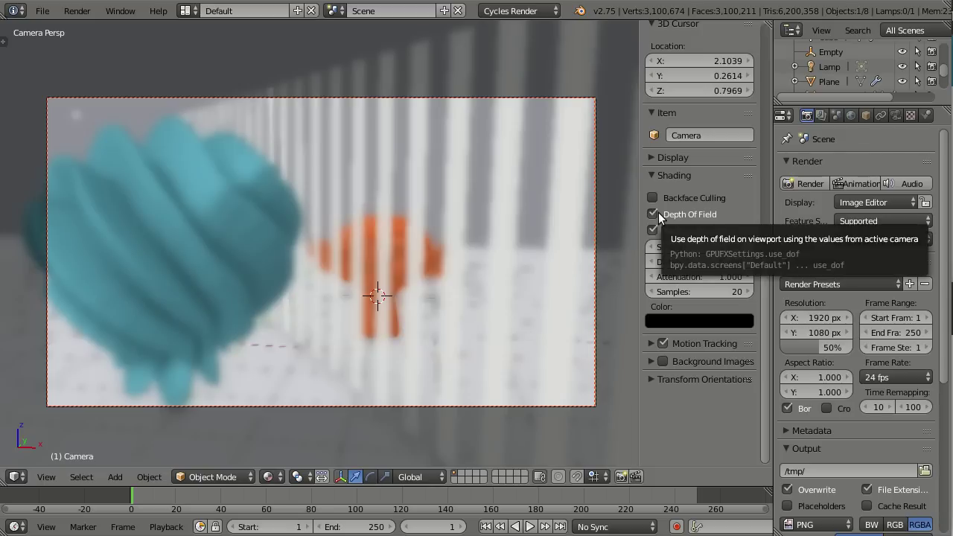
# Enable High Quality for the camera's viewport depth of field and set its viewport blades to 0.
pyautogui.click(900, 116)
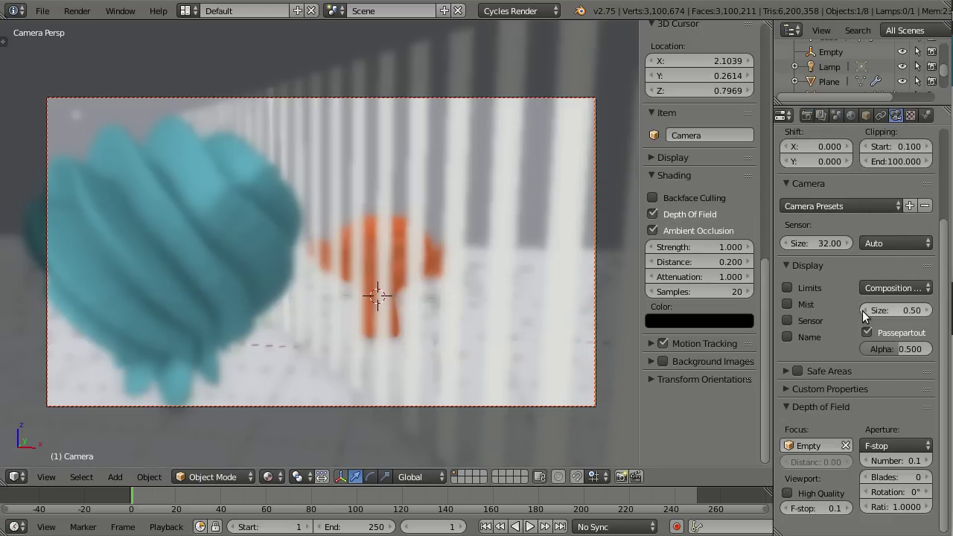
pyautogui.click(787, 493)
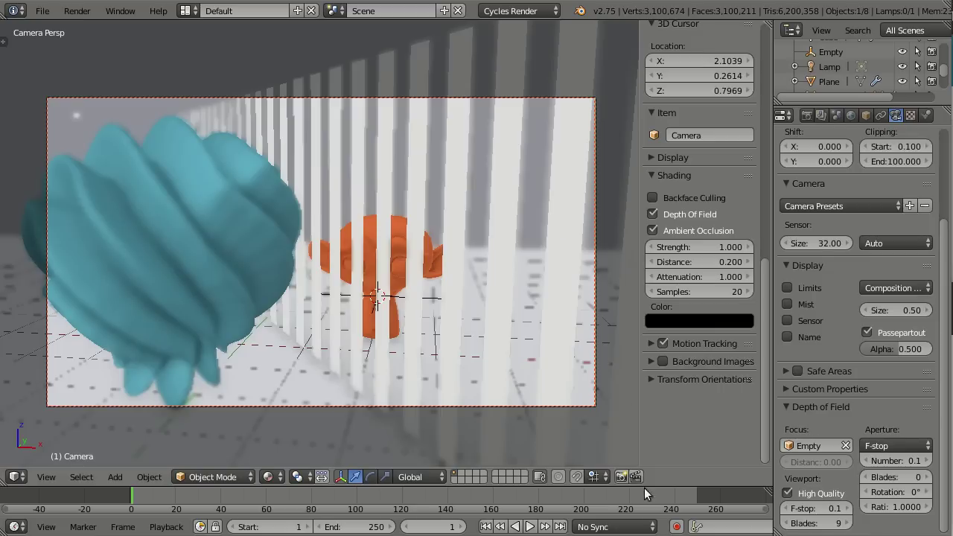
pyautogui.click(811, 523)
pyautogui.write('0')
pyautogui.press('Return')
# Inspect the blur around the white light spot and teal object up close, and try a viewport f-stop of 0.02.
pyautogui.keyDown('shift'); pyautogui.moveTo(192, 202); pyautogui.dragTo(429, 237, button='middle'); pyautogui.keyUp('shift')
pyautogui.scroll(2, 380, 223)
pyautogui.scroll(5, 380, 173)
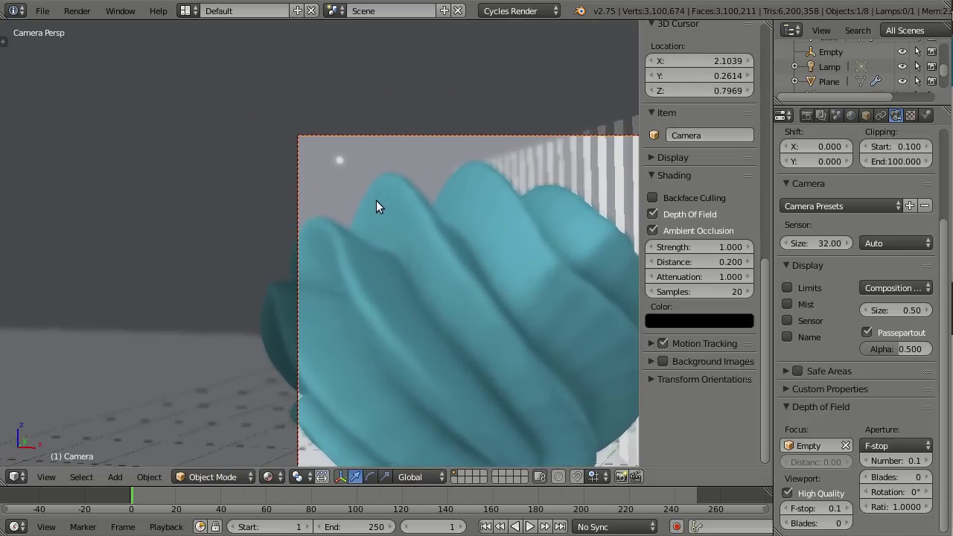
pyautogui.keyDown('shift'); pyautogui.moveTo(377, 127); pyautogui.dragTo(368, 192, button='middle'); pyautogui.keyUp('shift')
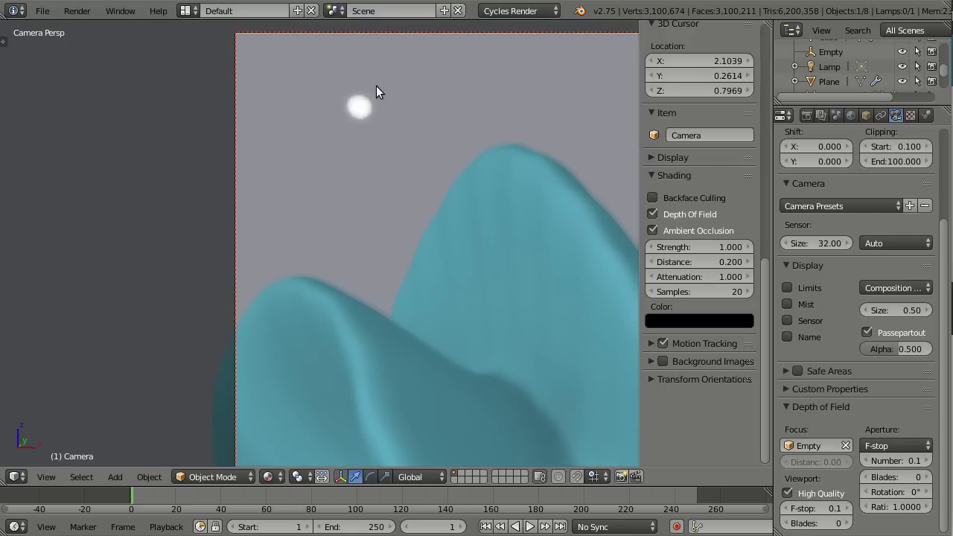
pyautogui.scroll(-4, 427, 214)
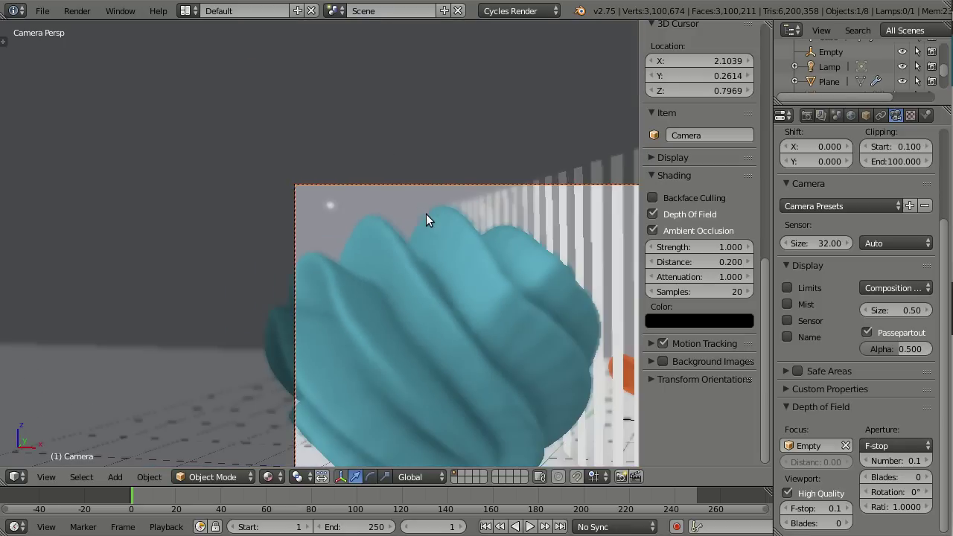
pyautogui.scroll(4, 474, 413)
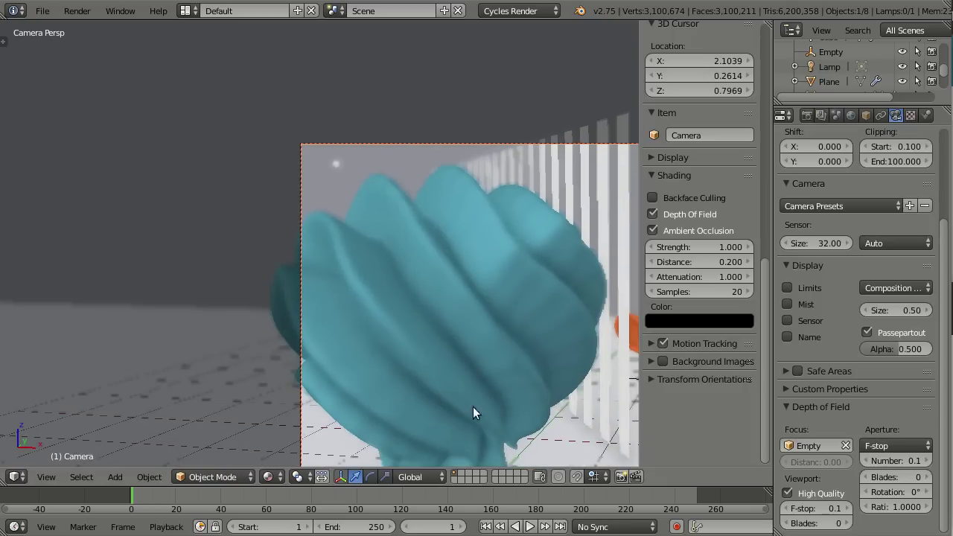
pyautogui.click(815, 509)
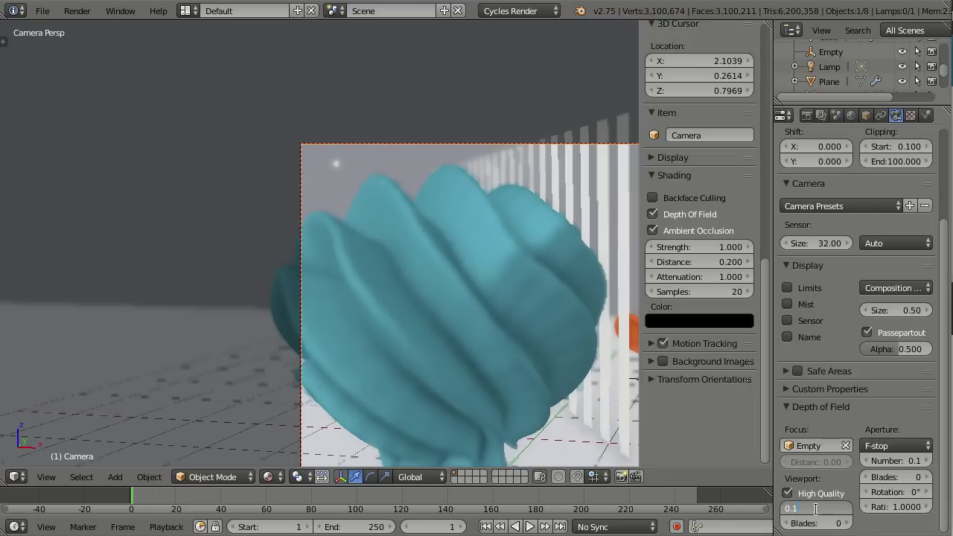
pyautogui.write('0.02')
pyautogui.press('Return')
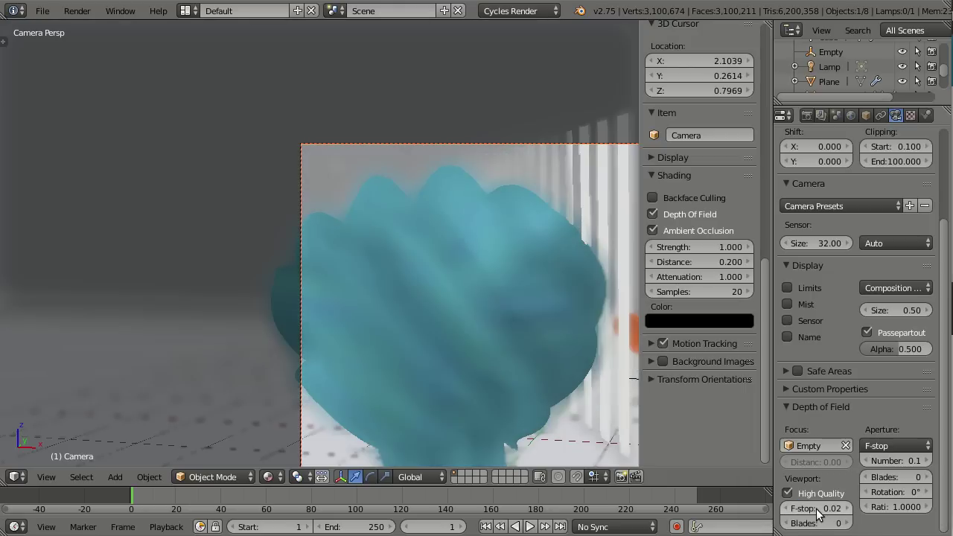
# Set the camera's viewport depth-of-field f-stop to 0.05.
pyautogui.click(816, 510)
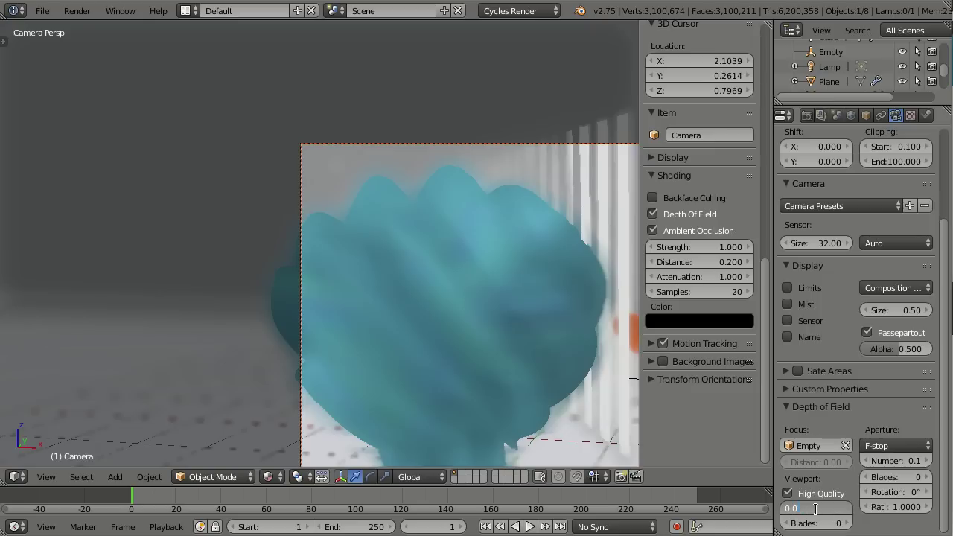
pyautogui.write('0.05')
pyautogui.press('Return')
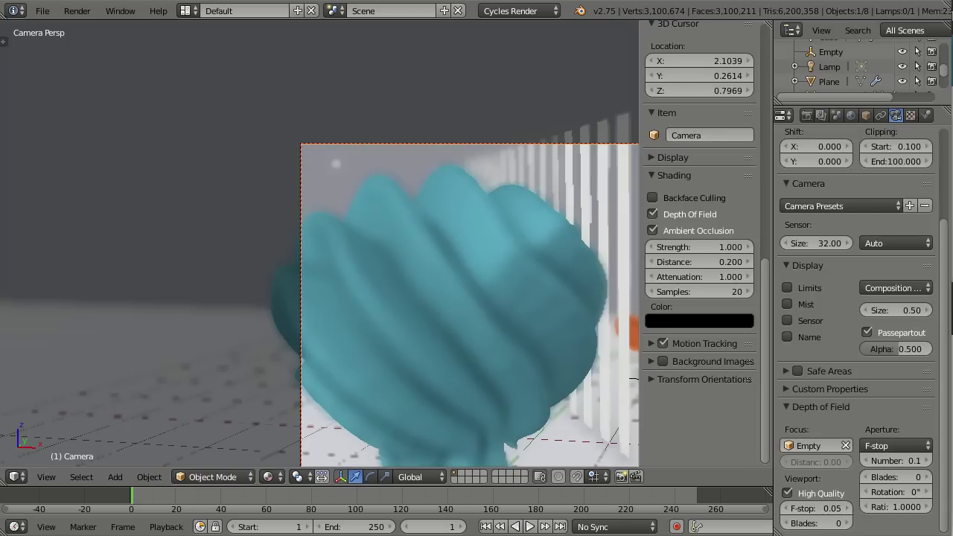
# Raise the viewport depth-of-field blades one at a time up to 9 to compare the blur shapes.
pyautogui.click(847, 524)
pyautogui.click(847, 524)
pyautogui.click(847, 523)
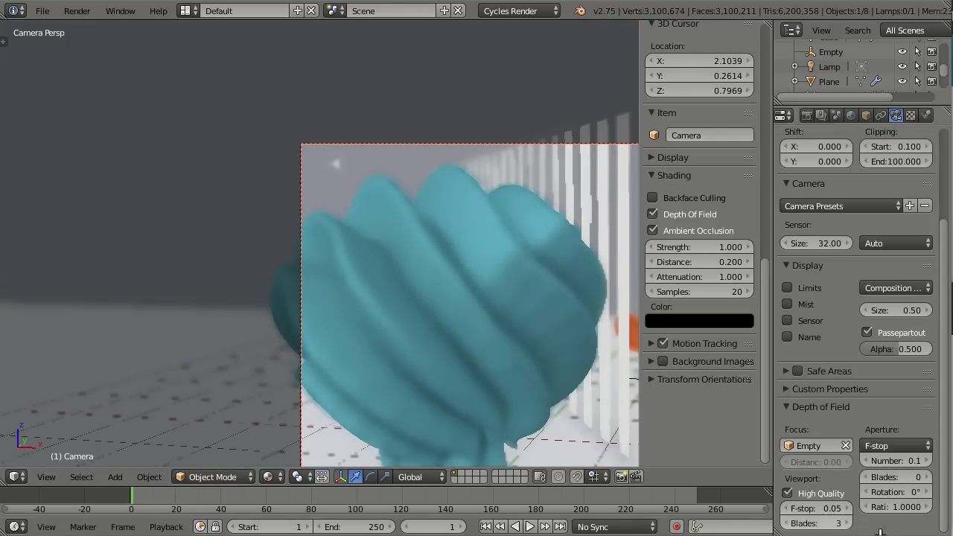
pyautogui.click(847, 524)
pyautogui.click(847, 524)
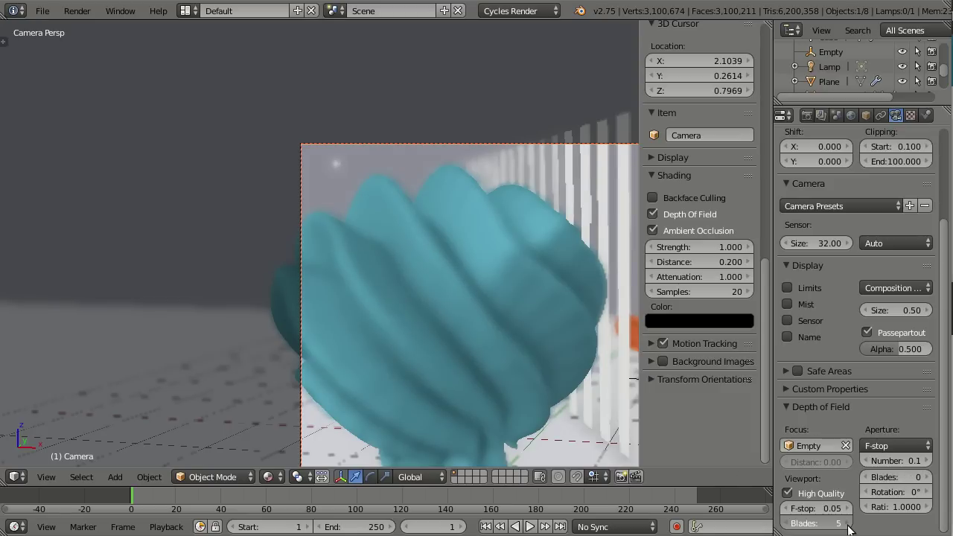
pyautogui.click(847, 524)
pyautogui.click(847, 524)
pyautogui.click(847, 524)
pyautogui.click(848, 525)
# Reset the camera's viewport depth-of-field blades to 0.
pyautogui.click(825, 524)
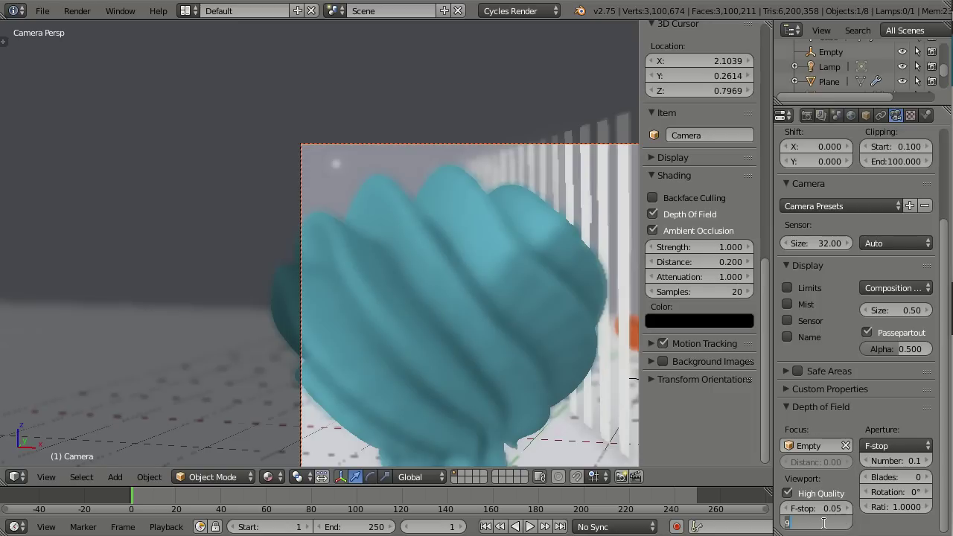
pyautogui.write('0')
pyautogui.press('Return')
# Look over the blur across the whole camera frame and turn off depth of field in the viewport shading options.
pyautogui.keyDown('shift'); pyautogui.moveTo(513, 388); pyautogui.dragTo(323, 288, button='middle'); pyautogui.keyUp('shift')
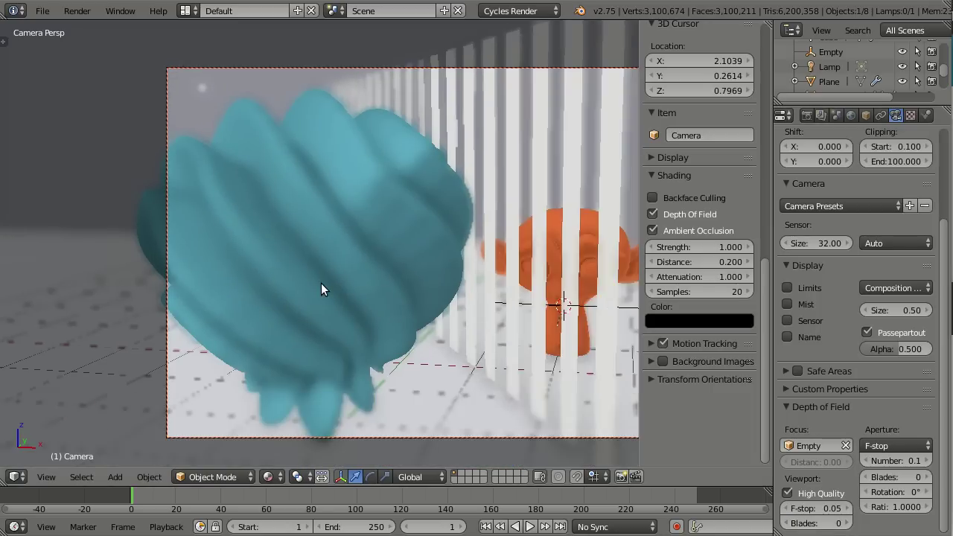
pyautogui.scroll(2, 328, 287)
pyautogui.scroll(-1, 499, 268)
pyautogui.keyDown('shift'); pyautogui.moveTo(486, 269); pyautogui.dragTo(430, 273, button='middle'); pyautogui.keyUp('shift')
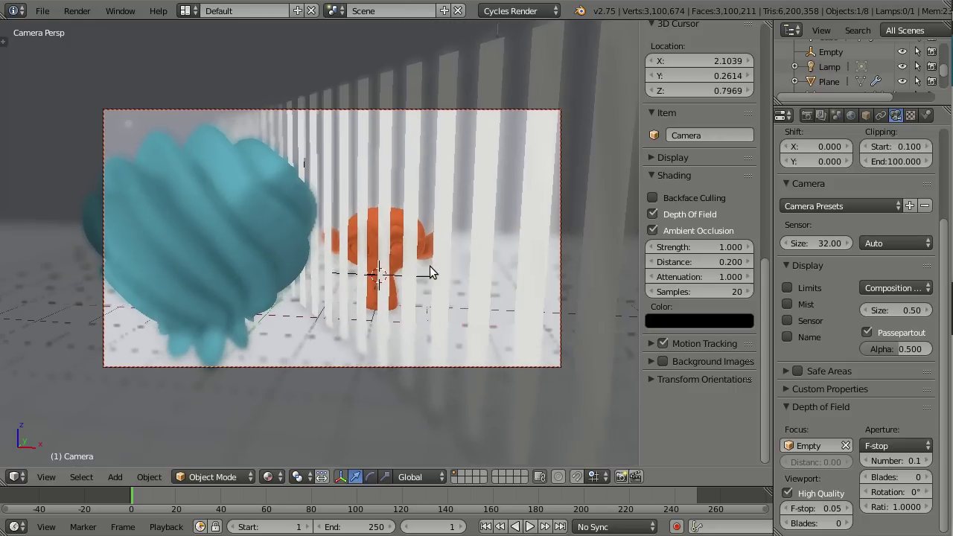
pyautogui.click(653, 214)
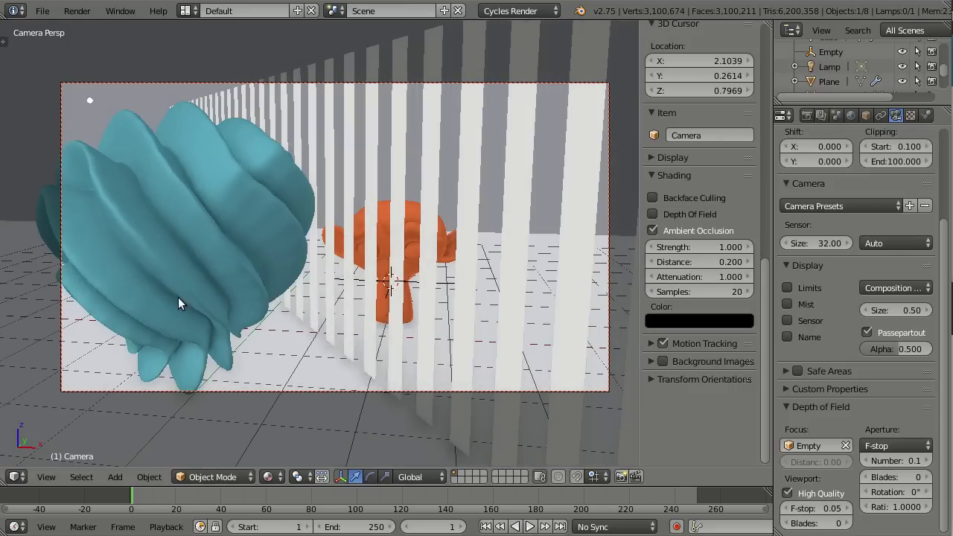
# Select the teal twisted object and examine the view and render levels of its subdivision modifier.
pyautogui.rightClick(200, 215)
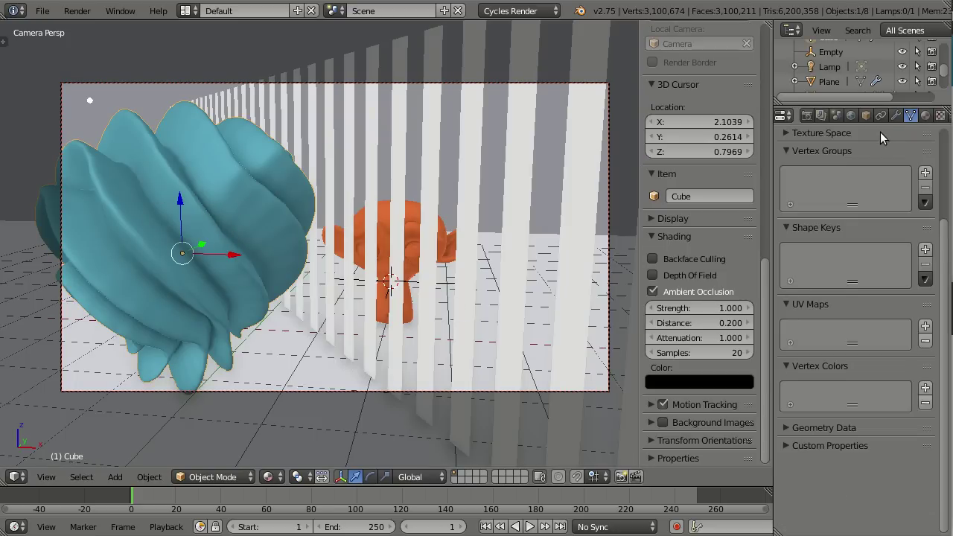
pyautogui.click(897, 116)
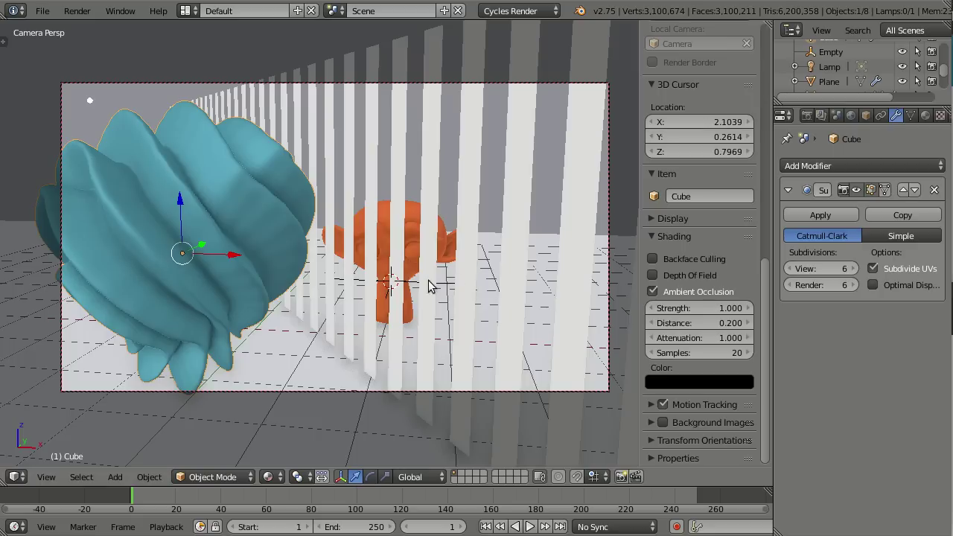
pyautogui.moveTo(405, 286); pyautogui.dragTo(434, 289, button='middle')
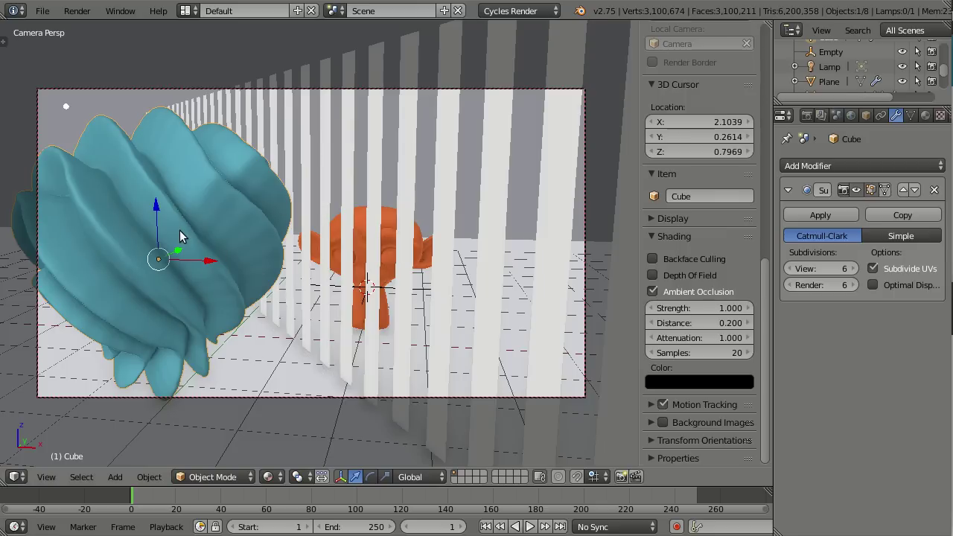
# Lower the scene's Simplify viewport subdivision limit to 1.
pyautogui.click(836, 116)
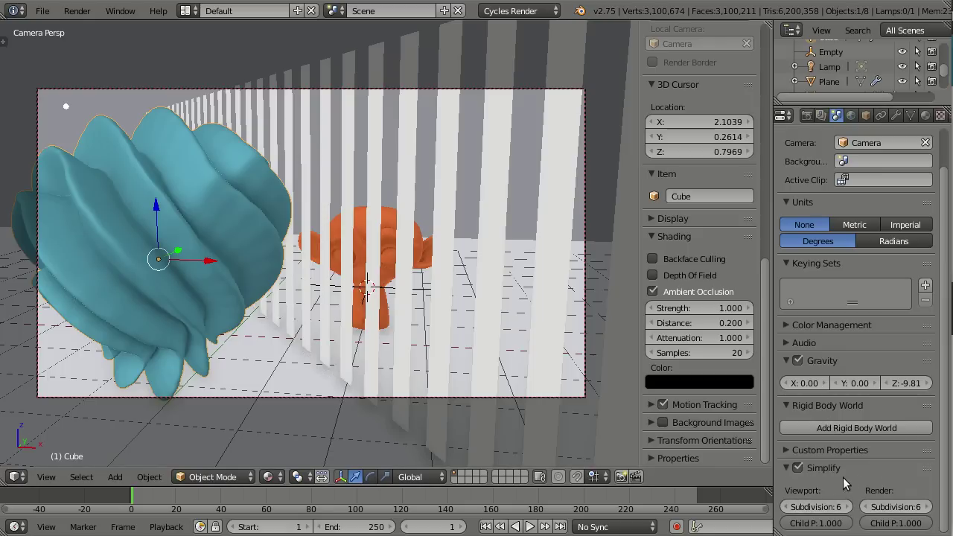
pyautogui.click(788, 510)
pyautogui.click(788, 509)
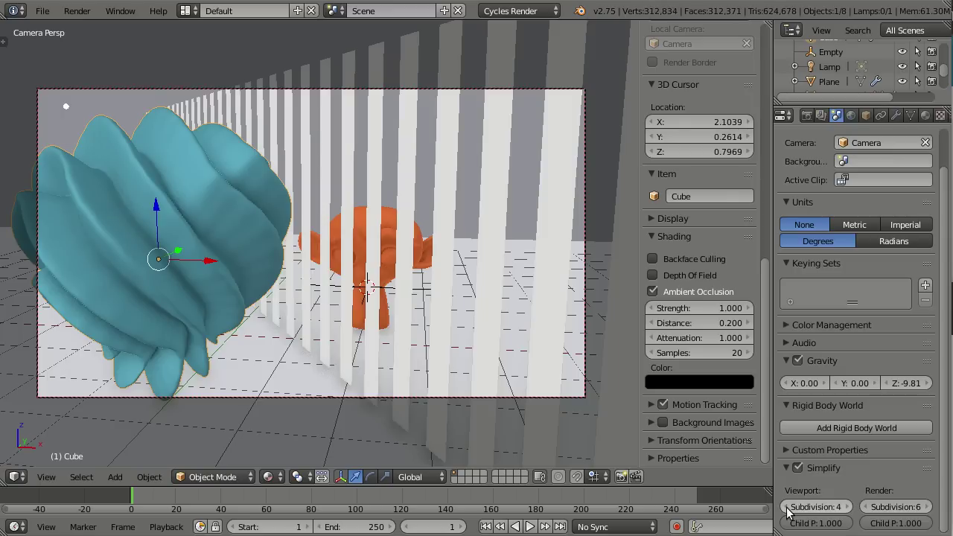
pyautogui.click(788, 510)
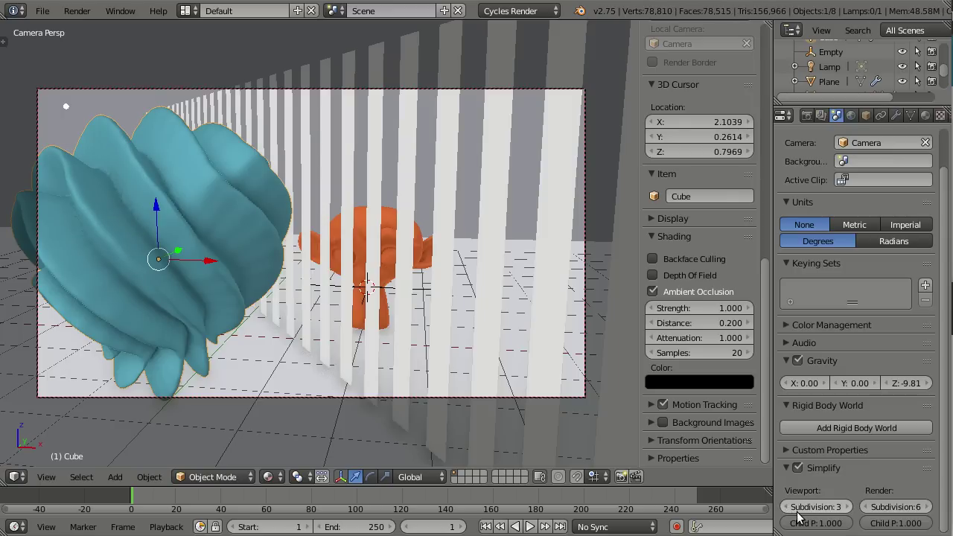
pyautogui.click(788, 510)
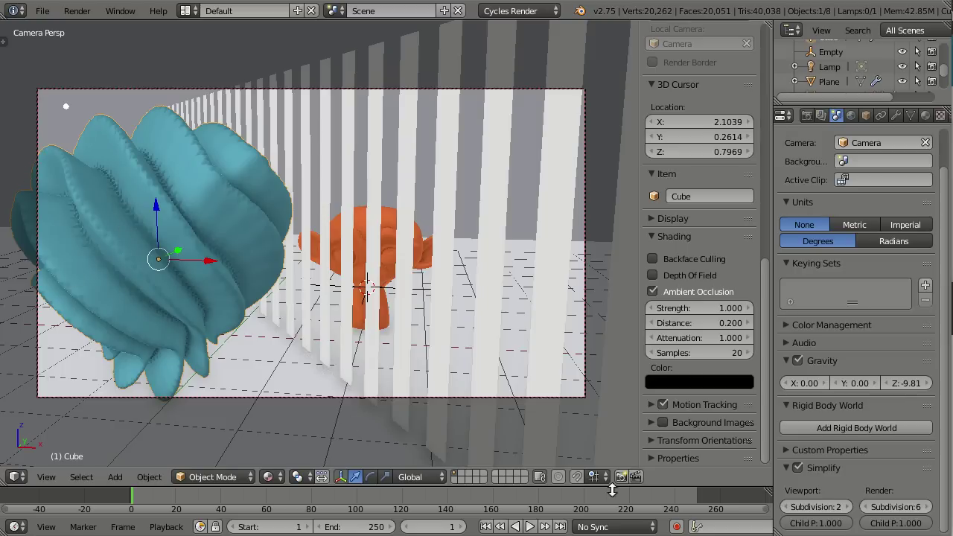
pyautogui.click(791, 509)
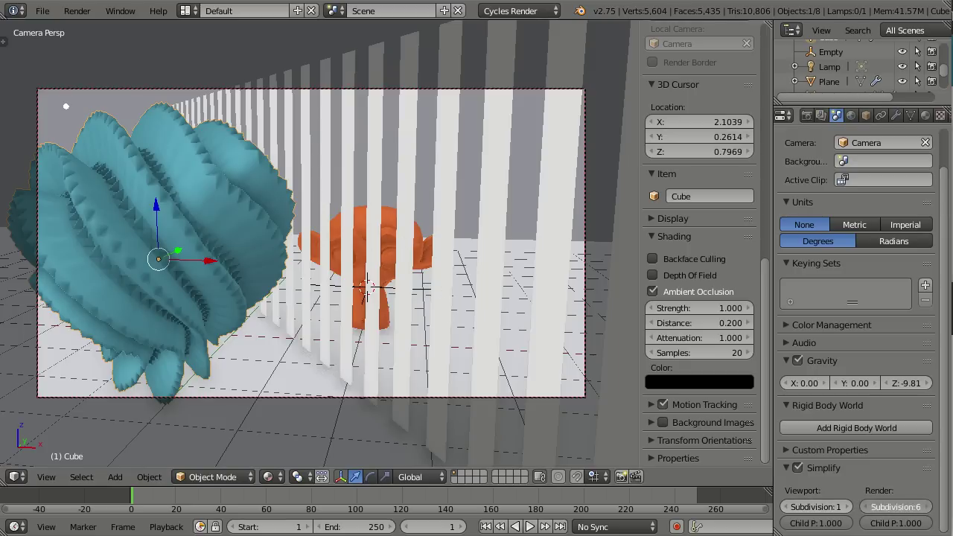
# Set the scene's Simplify render subdivision limit to 1.
pyautogui.click(888, 504)
pyautogui.write('1')
pyautogui.press('Return')
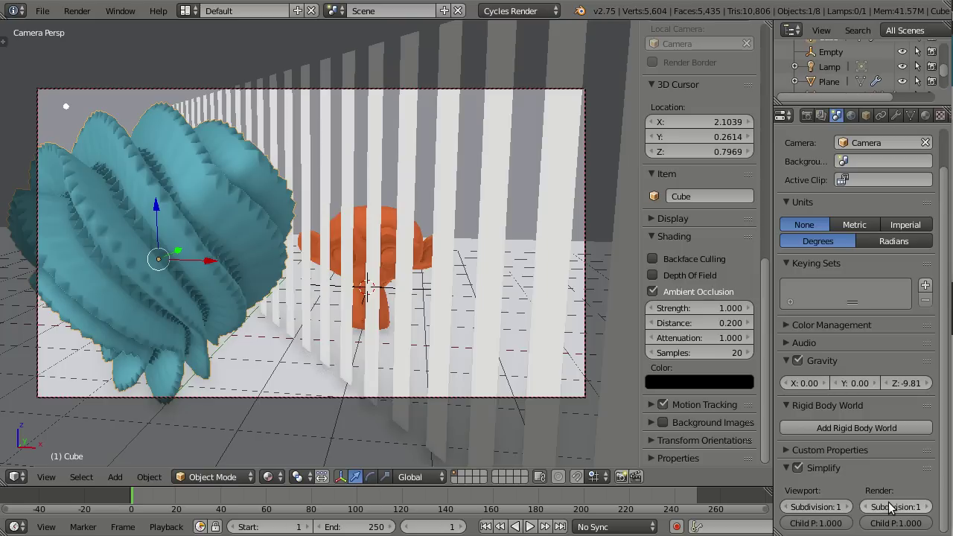
# Render the current frame as a still image to check the simplified geometry, and return to the 3D view.
pyautogui.click(77, 10)
pyautogui.click(112, 27)
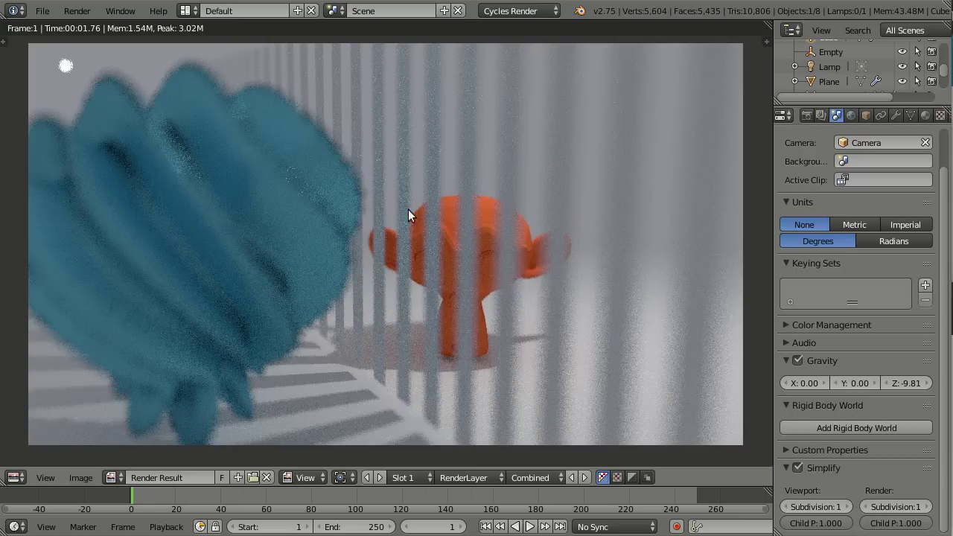
pyautogui.press('Escape')
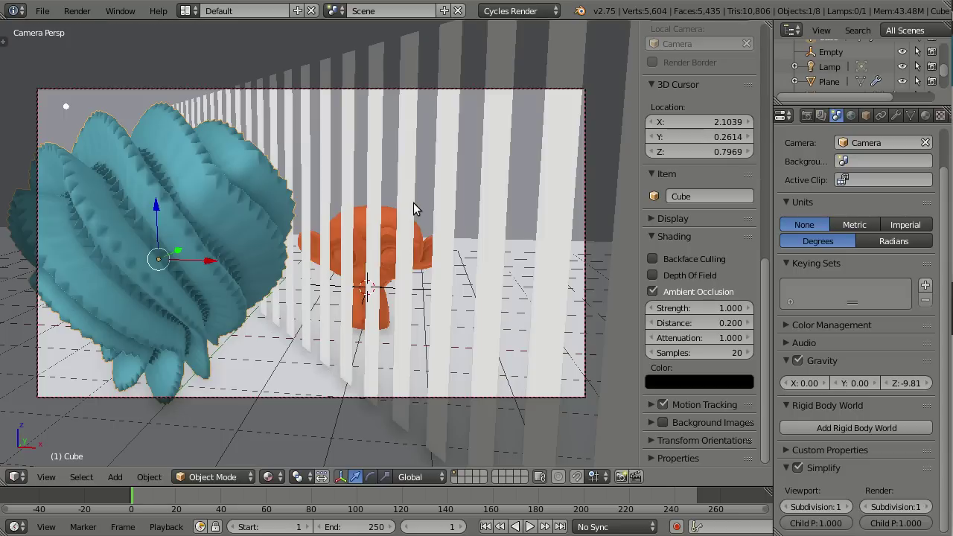